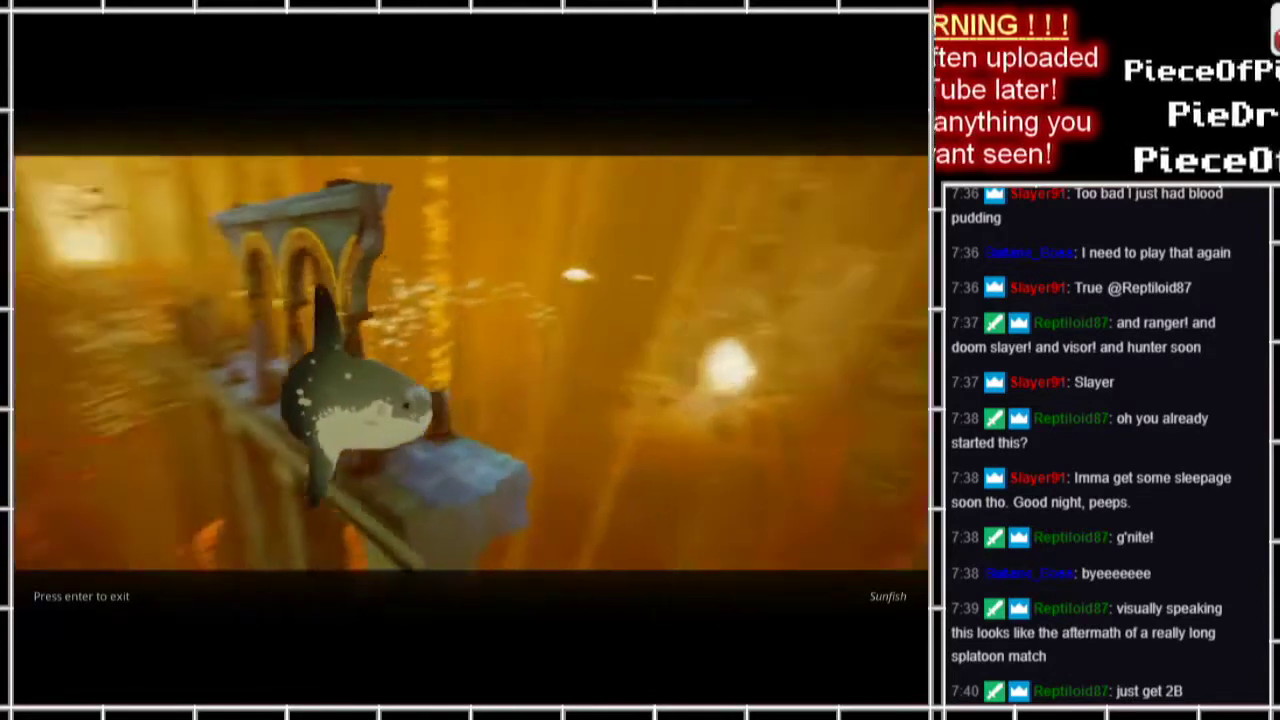
pyautogui.press('Return')
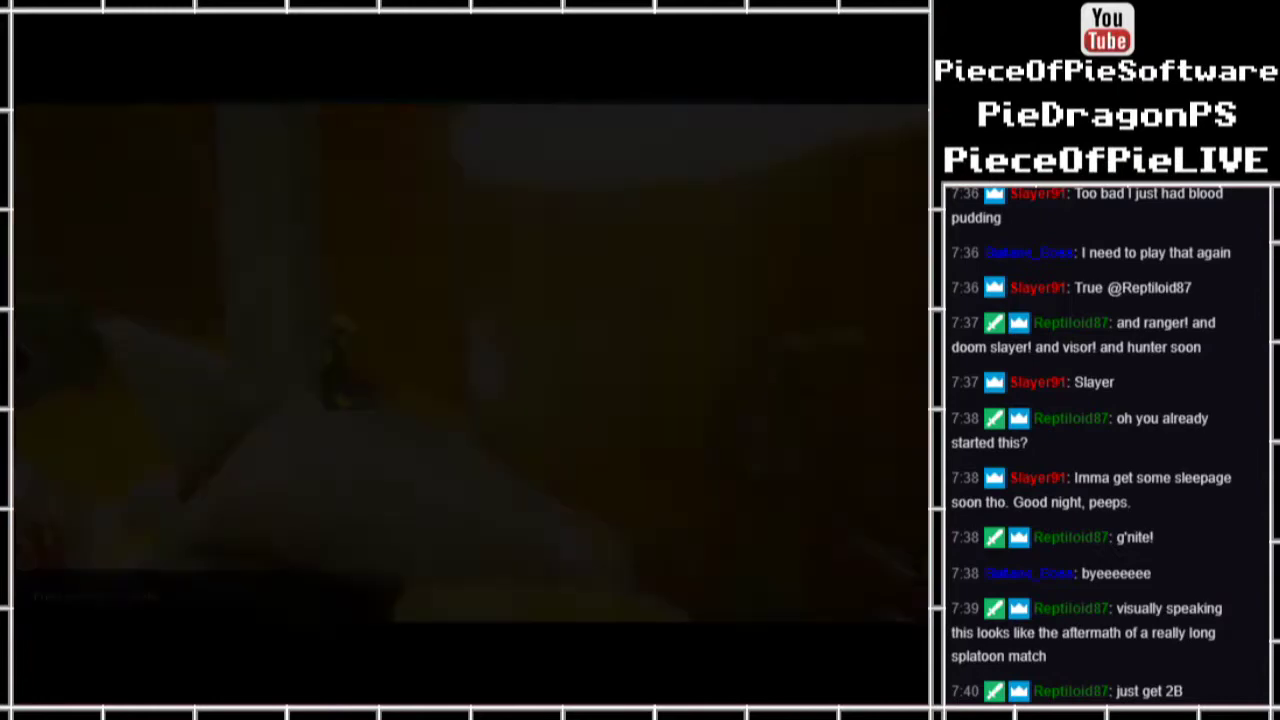